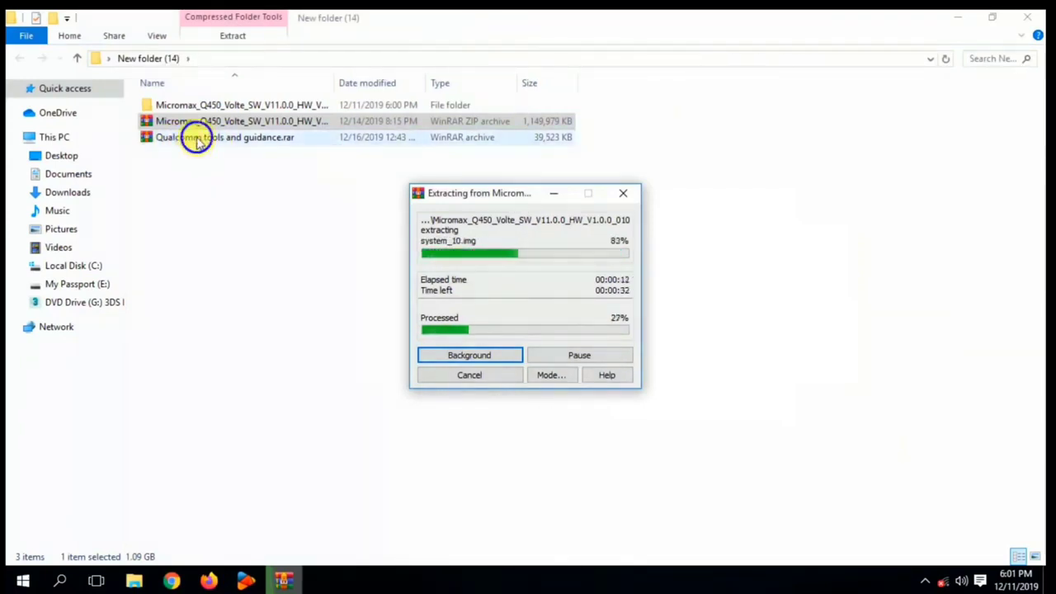
Extract Qualcomm tools and guidance.rar into the current folder and move the extraction progress windows off the file list.
right_click(196, 139)
click(266, 200)
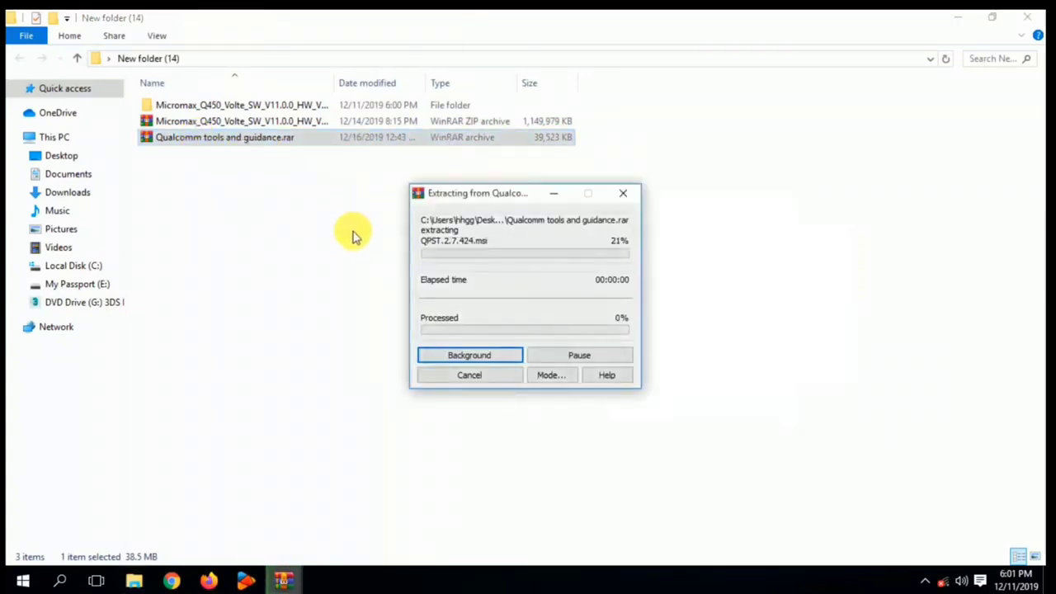
drag(497, 202, 767, 214)
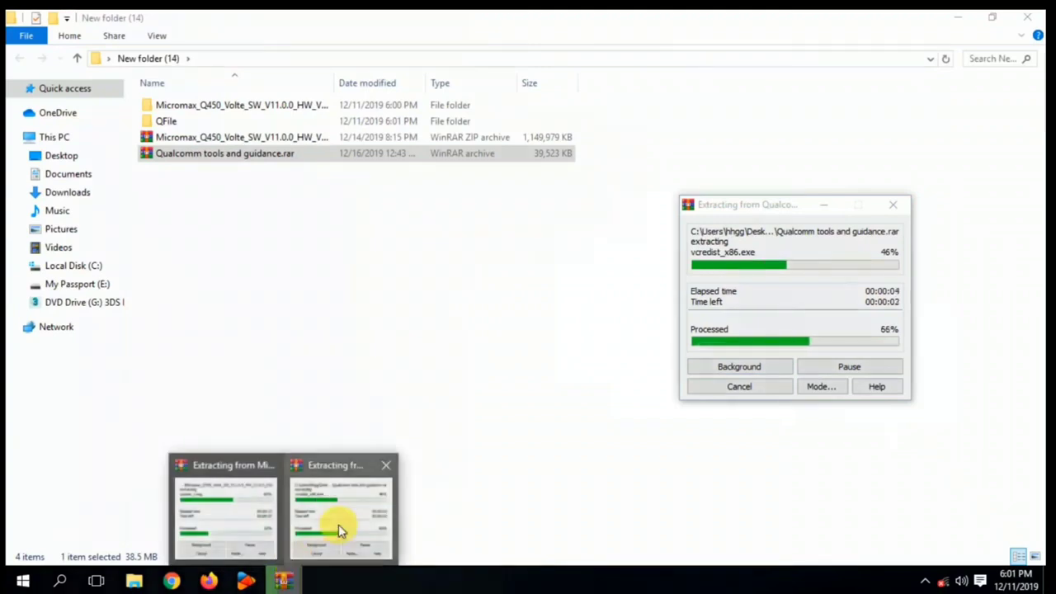
click(337, 528)
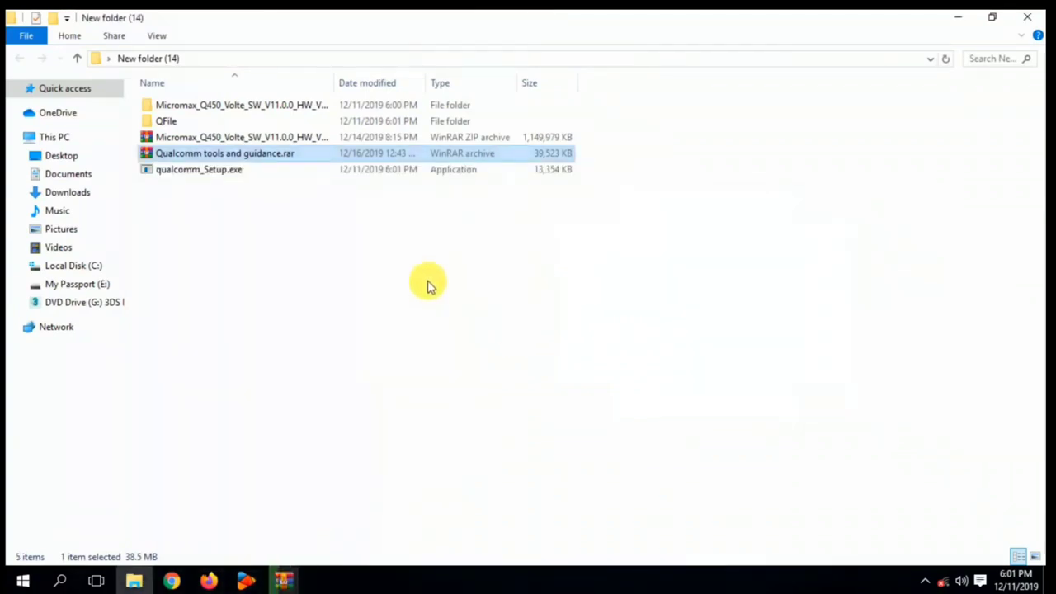
click(283, 580)
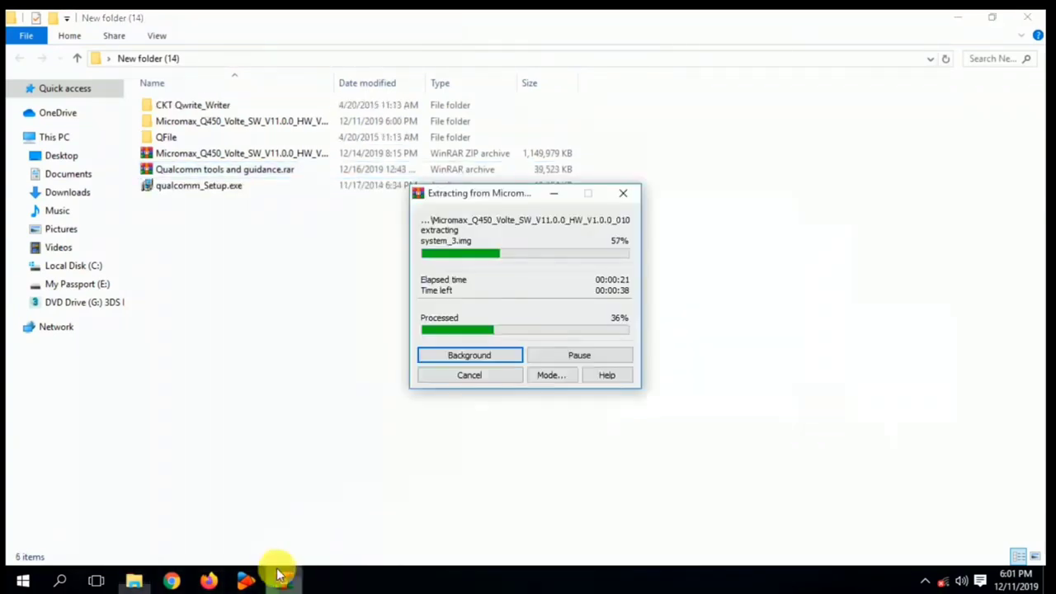
drag(498, 201, 611, 222)
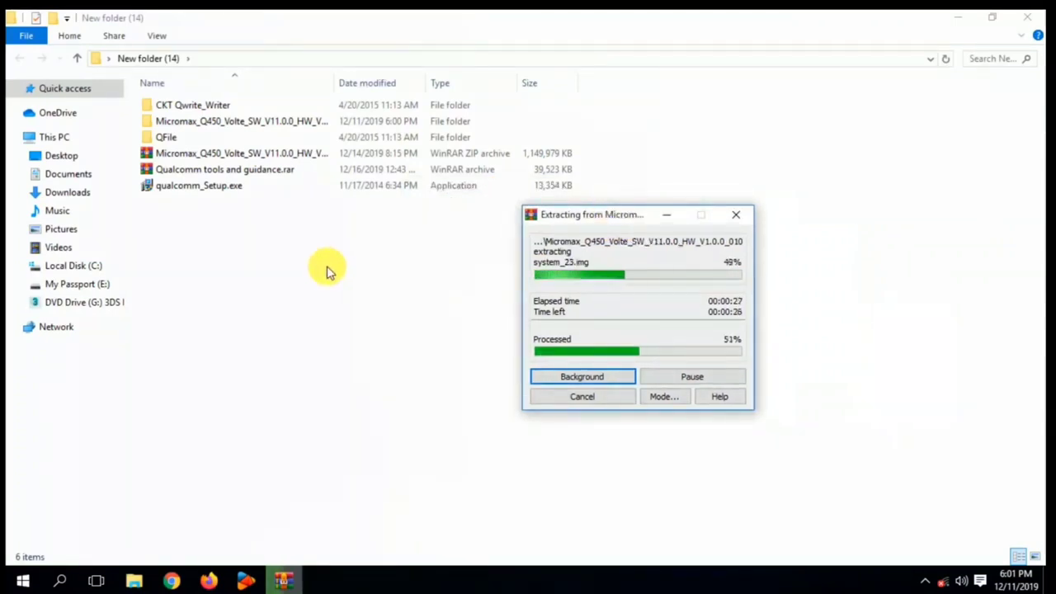
Run qualcomm_Setup.exe and complete the Qualcomm USB Drivers For Windows installation with the Modify option.
double_click(205, 188)
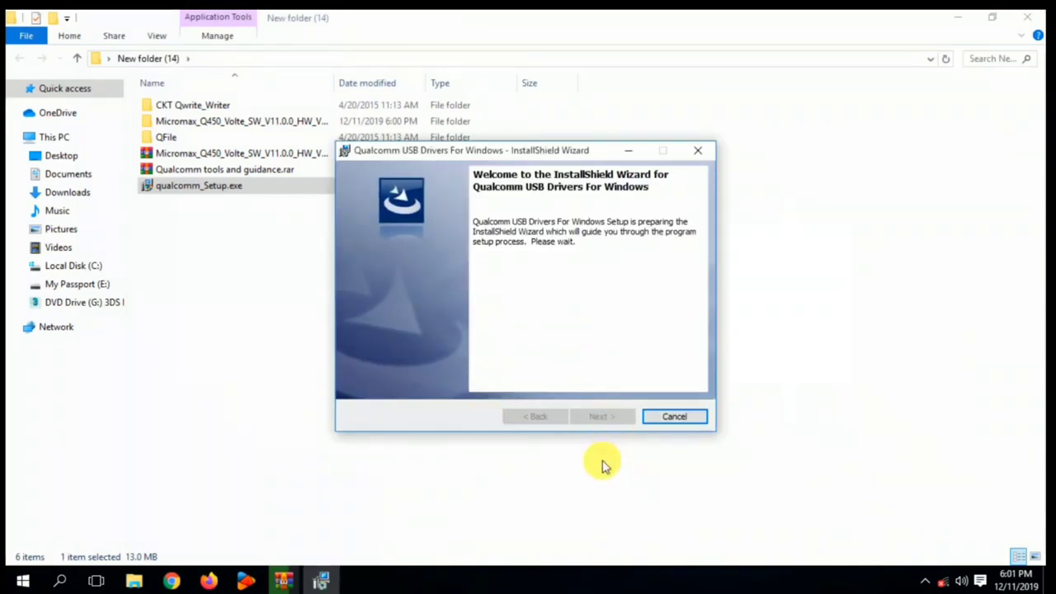
click(608, 415)
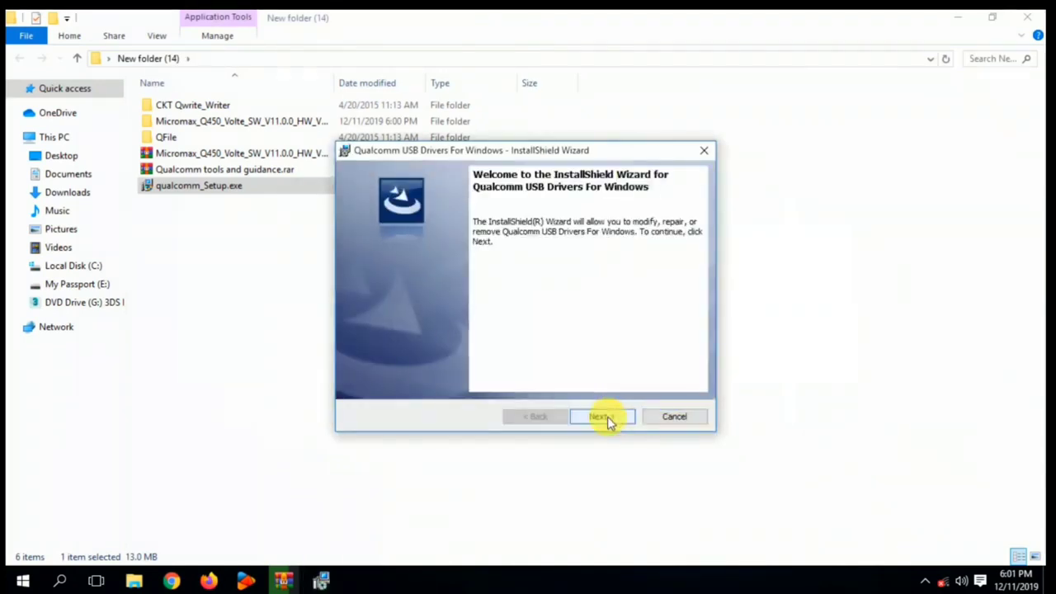
click(607, 417)
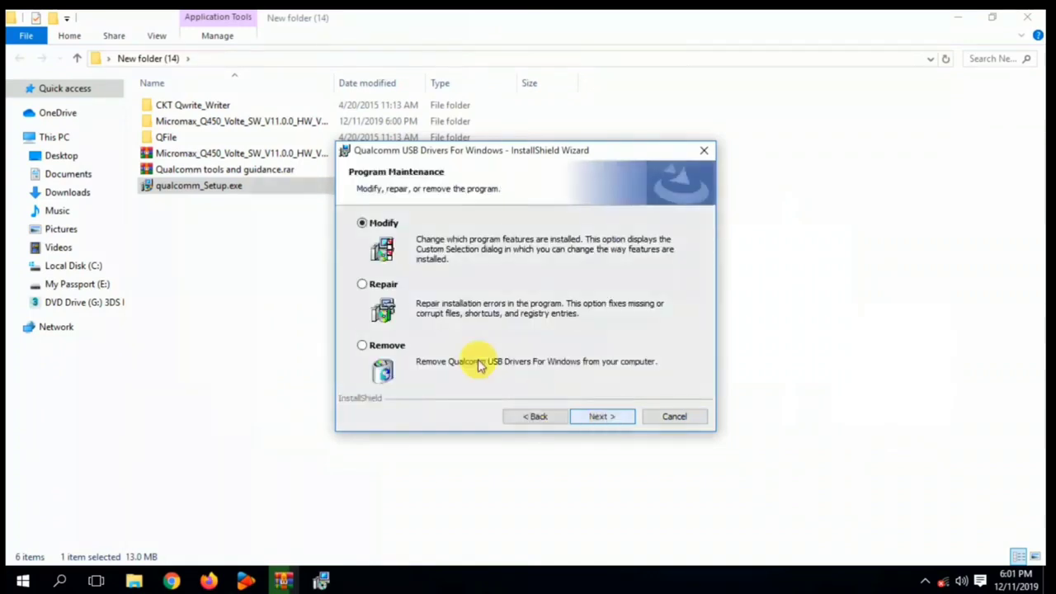
click(606, 419)
click(602, 416)
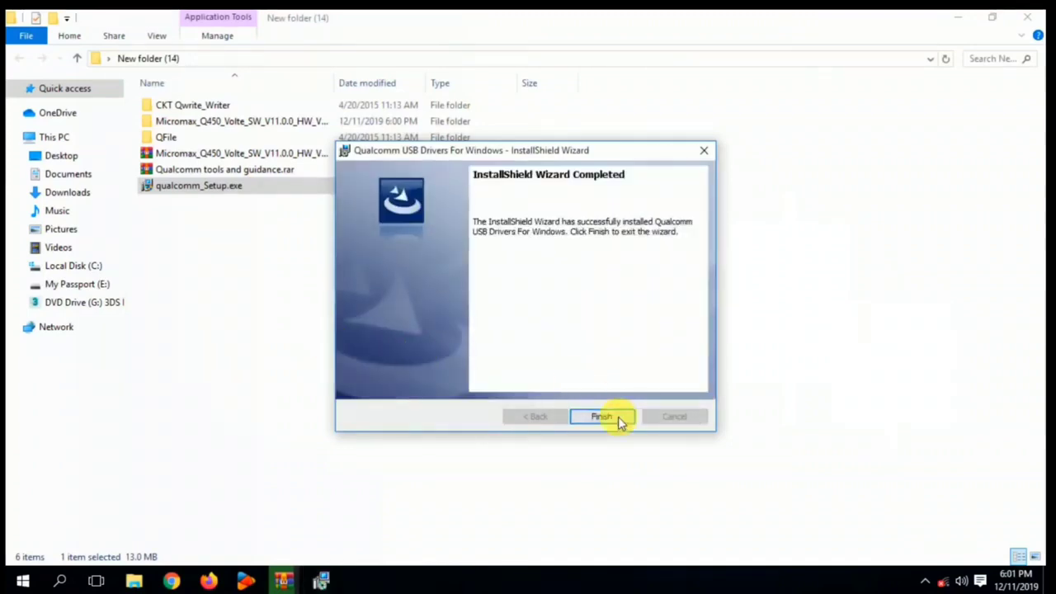
click(618, 418)
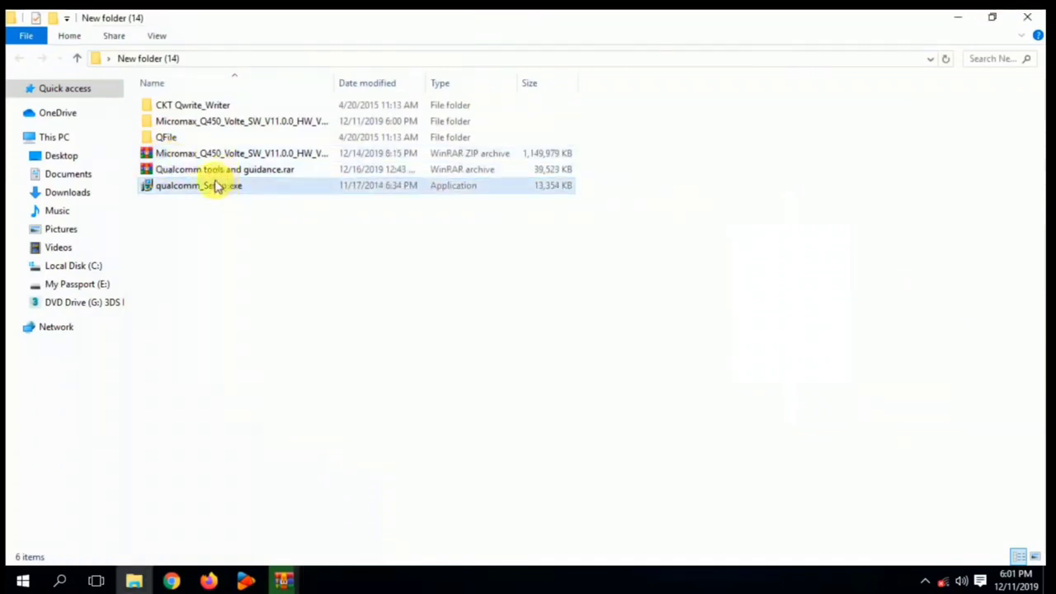
Launch QFIL.exe from the inner QFile folder and reposition its window.
click(169, 136)
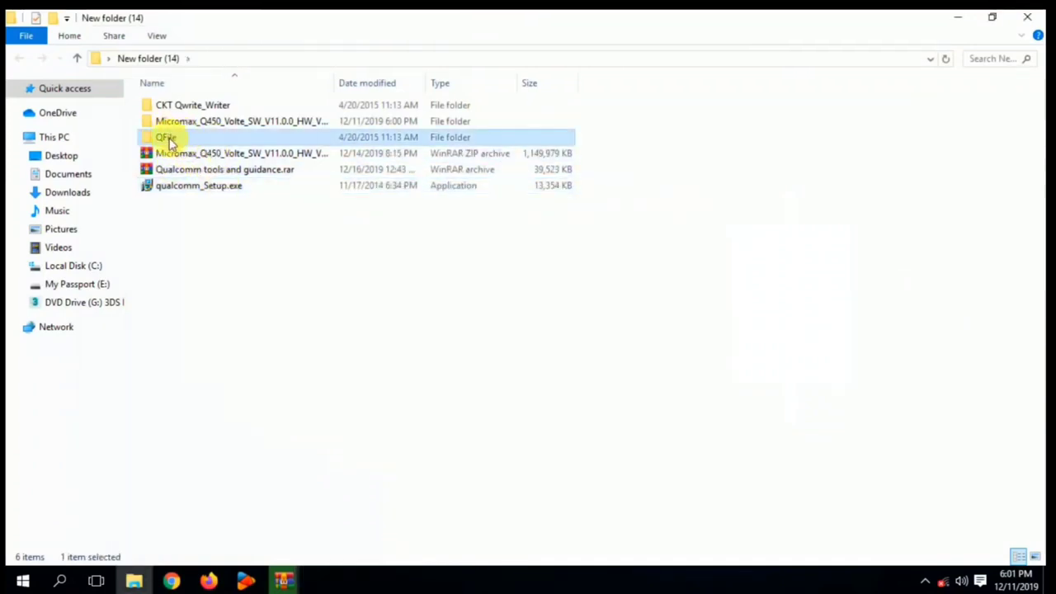
double_click(162, 137)
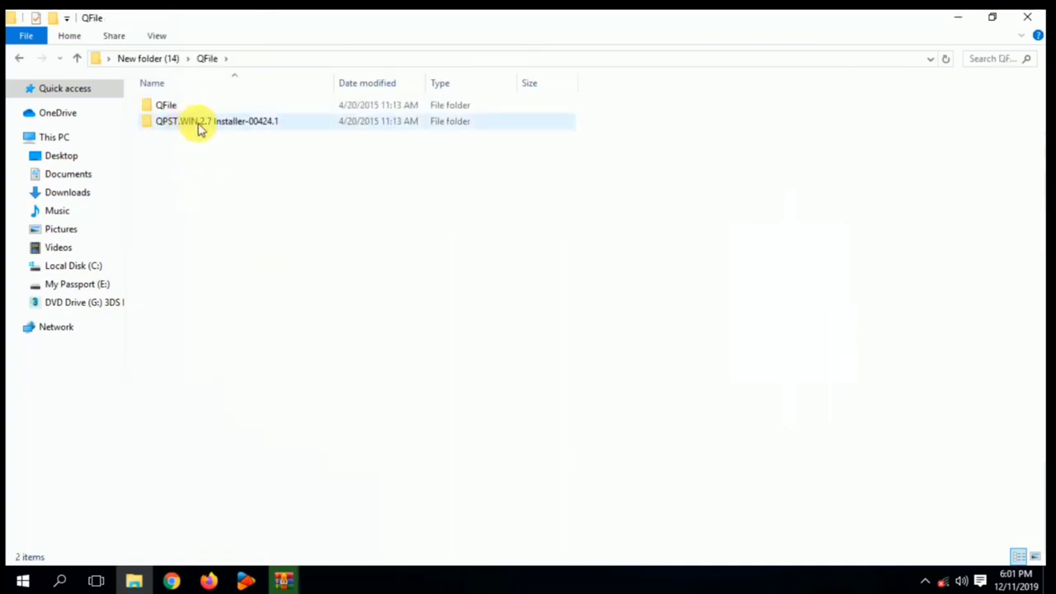
double_click(170, 123)
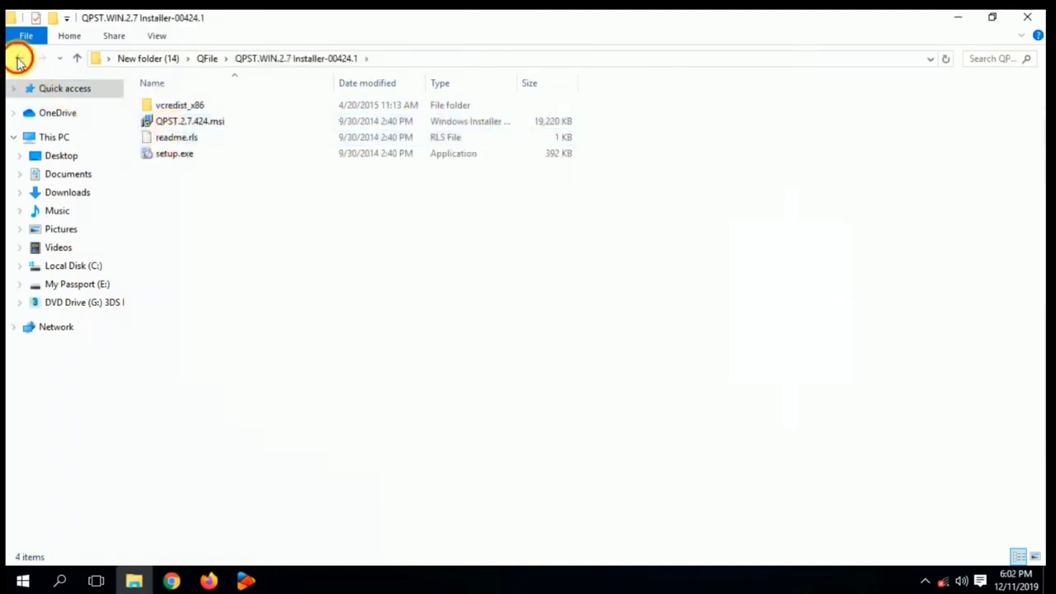
click(18, 59)
double_click(167, 104)
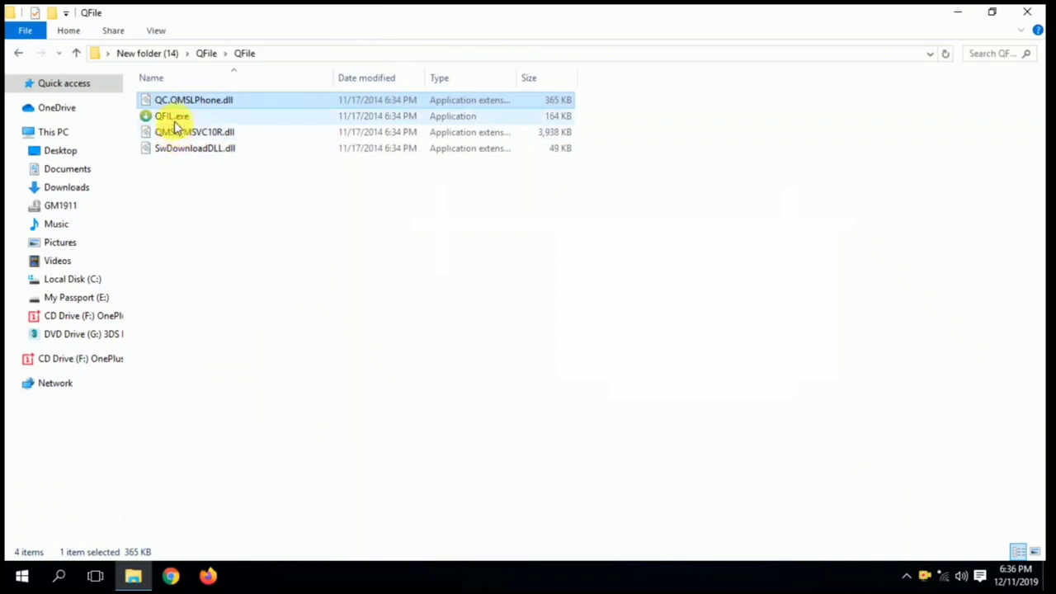
click(169, 116)
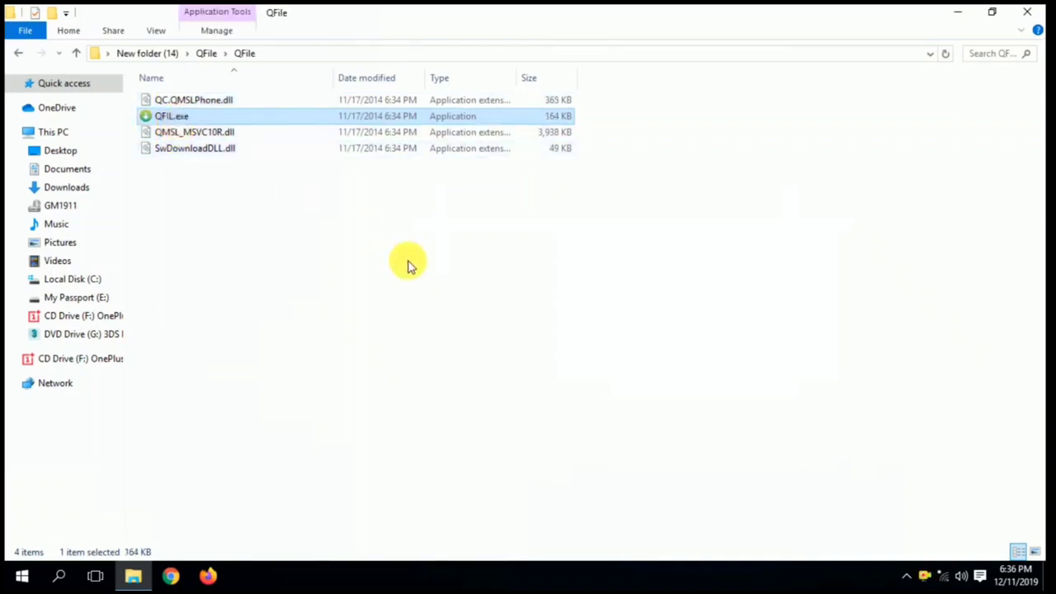
key(Return)
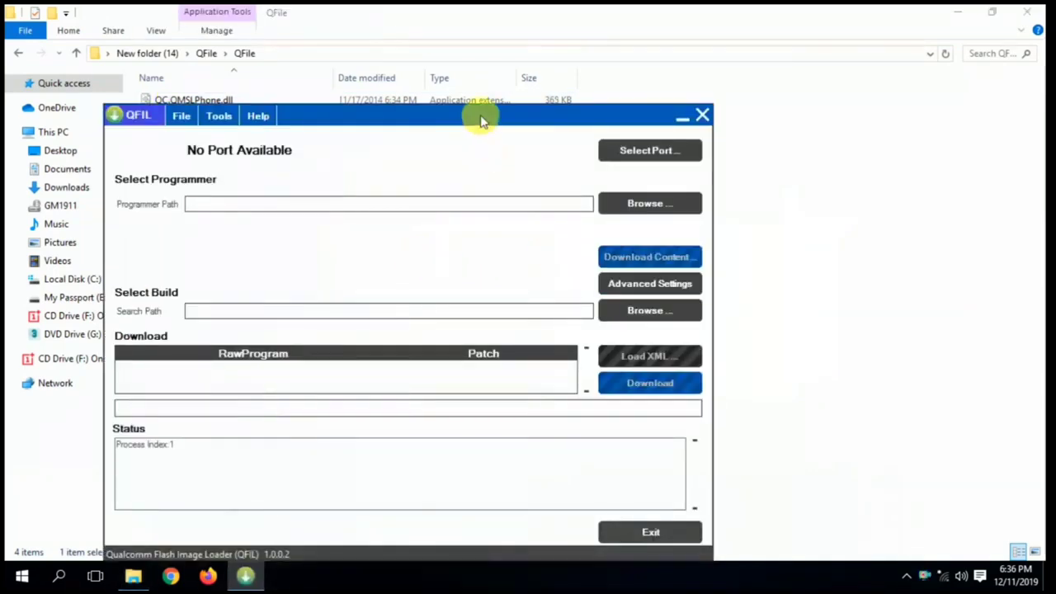
drag(482, 120, 617, 93)
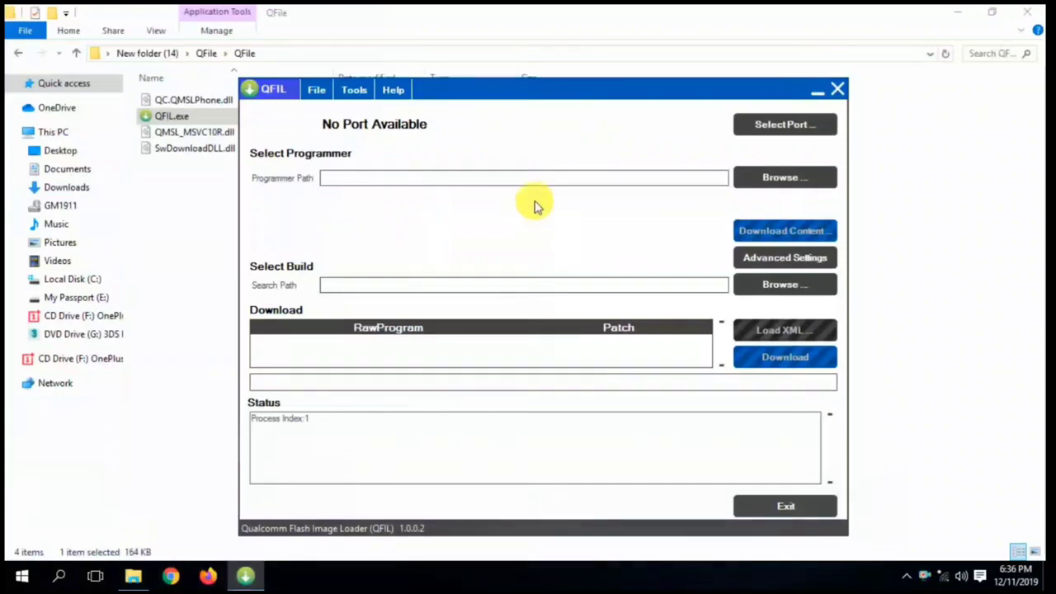
Minimize the file window and close the extra QFIL window, leaving one instance open.
click(203, 234)
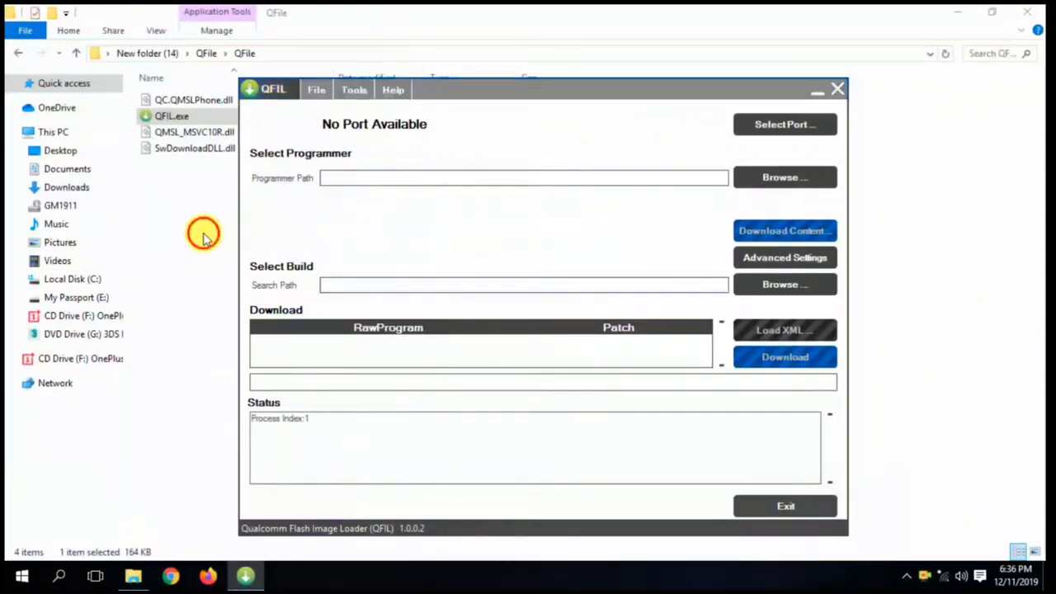
click(959, 13)
click(201, 179)
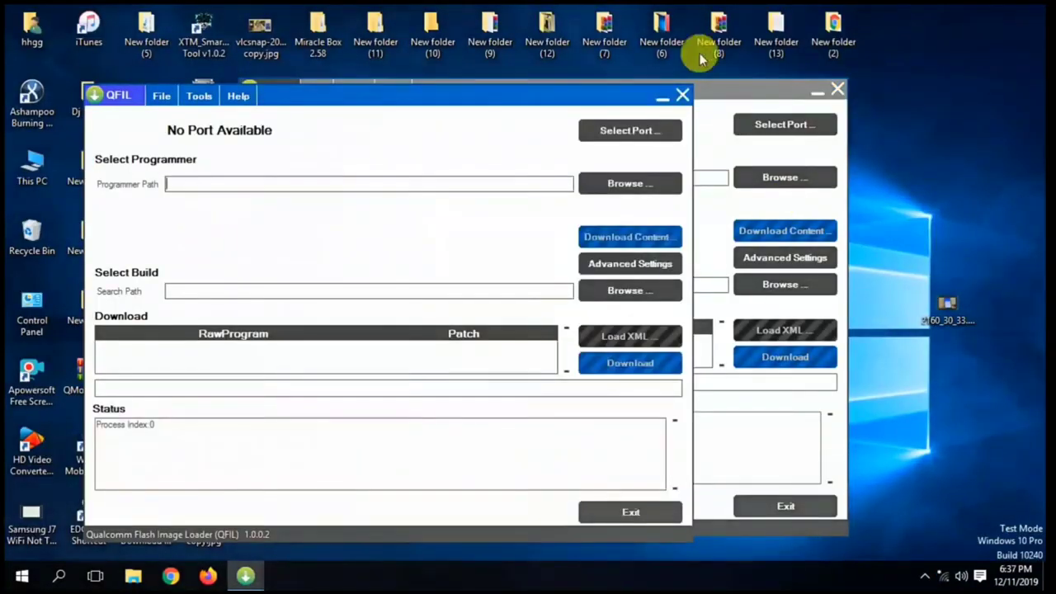
click(683, 94)
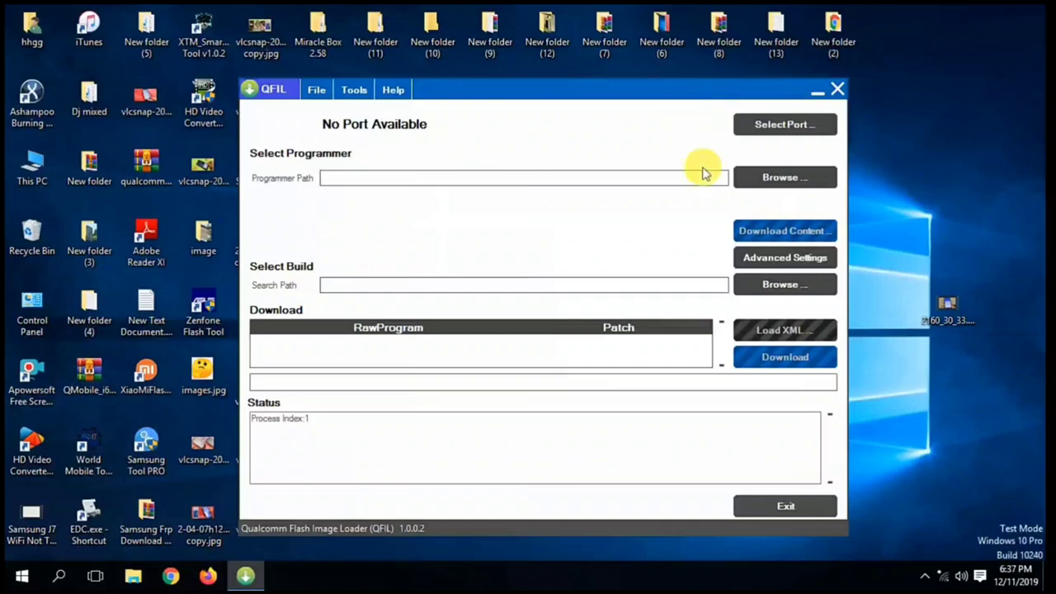
Load prog_emmc_firehose_8916.mbn from the MMX_Q450_SW_V16.0.0 firmware folder in the desktop's New folder (14) as the programmer.
click(789, 178)
click(298, 223)
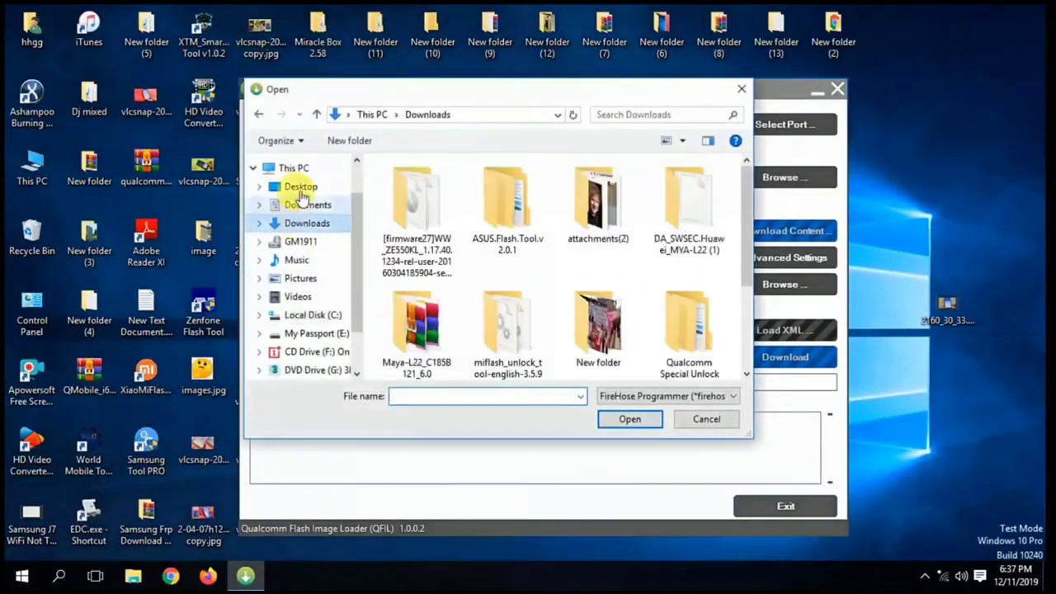
click(298, 186)
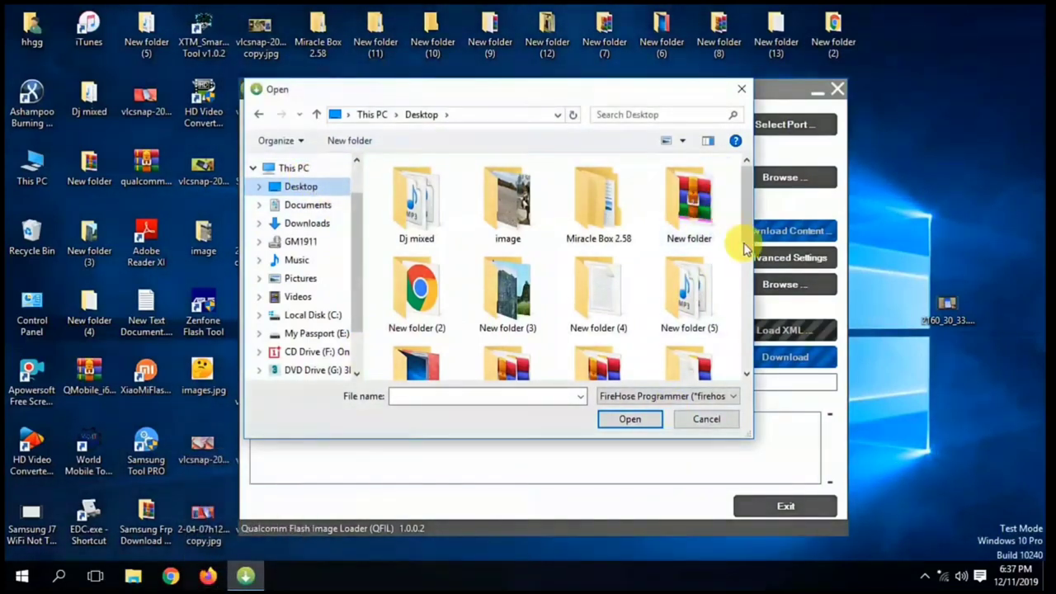
drag(745, 209, 748, 330)
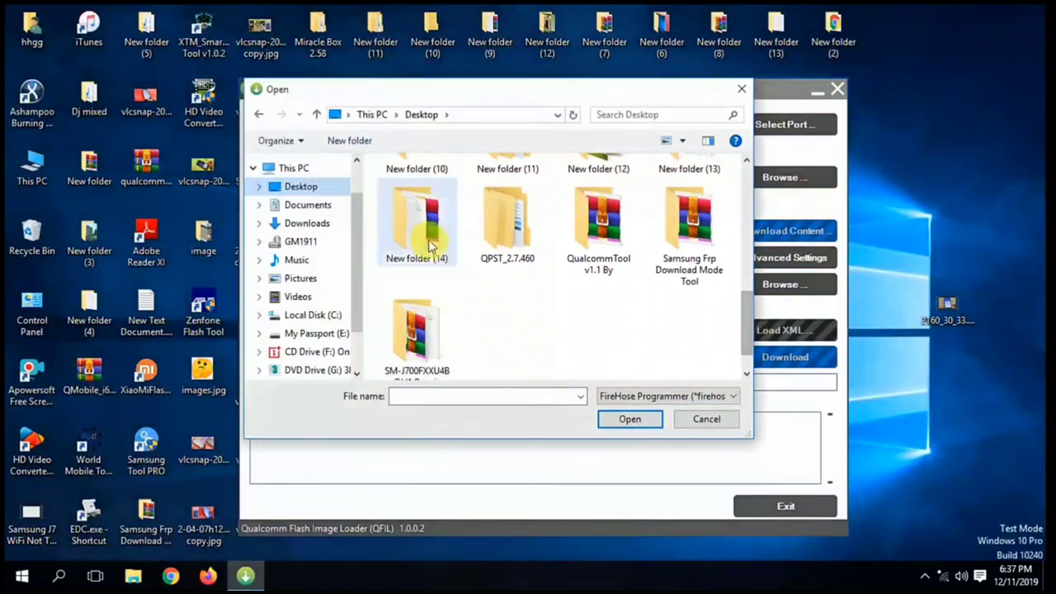
double_click(415, 217)
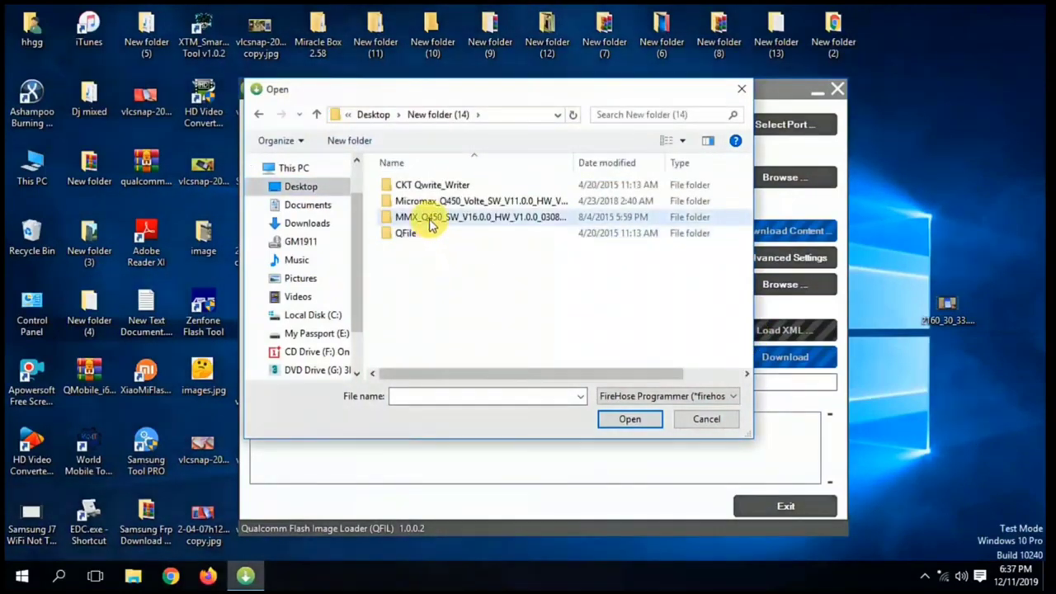
double_click(429, 217)
click(427, 265)
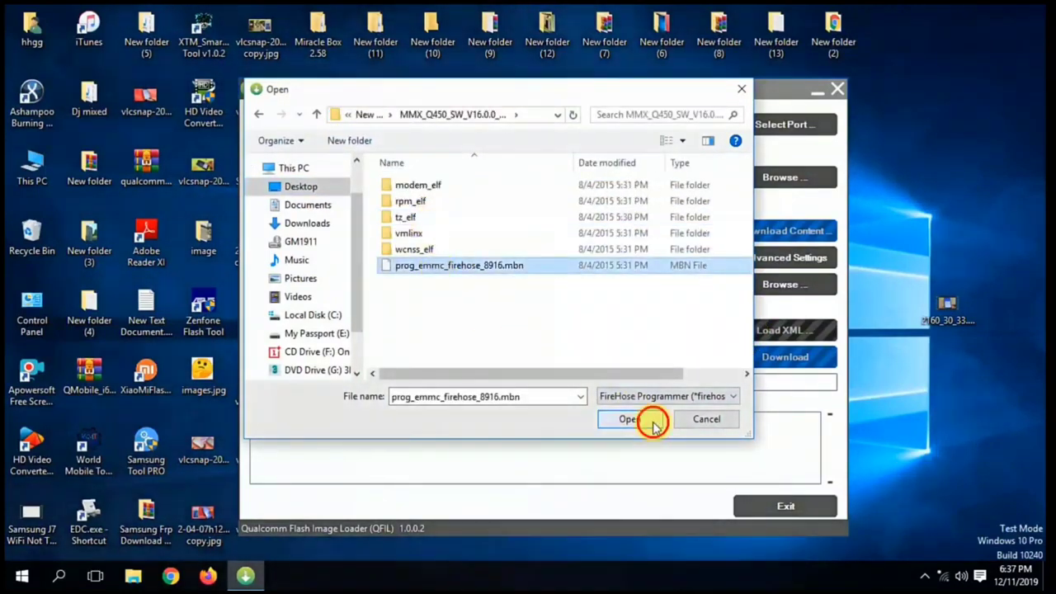
click(647, 419)
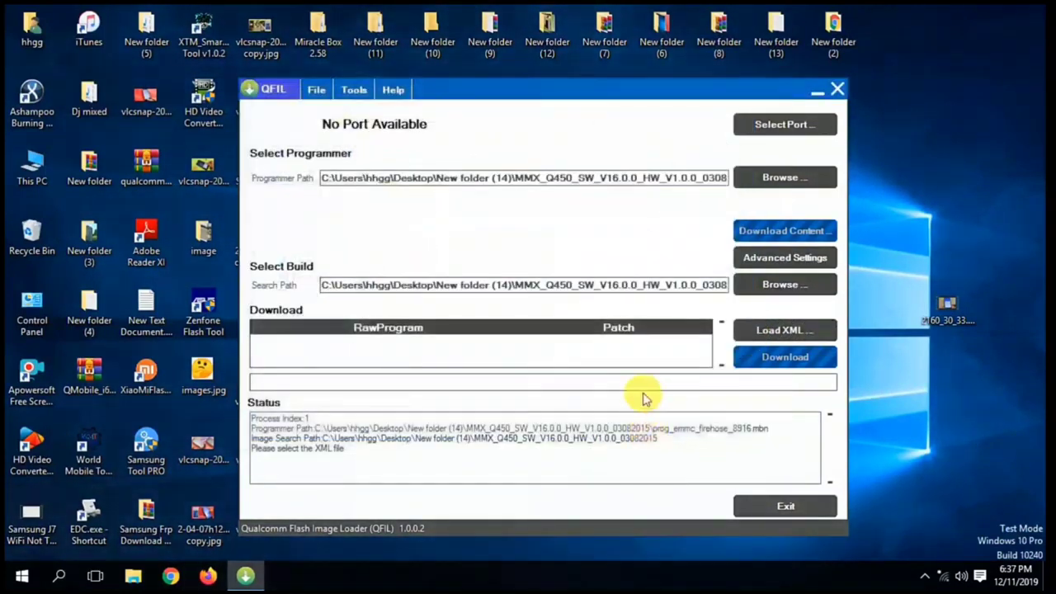
Load rawprogram_unsparse_upgrade.xml as the RawProgram file and patch0.xml as the patch file.
click(773, 331)
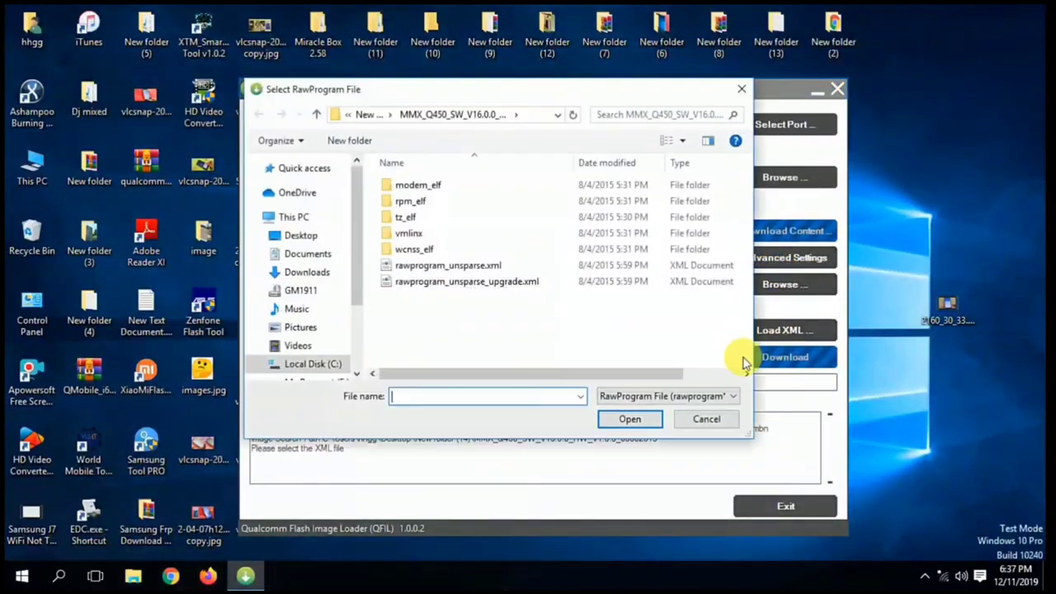
click(471, 283)
click(627, 418)
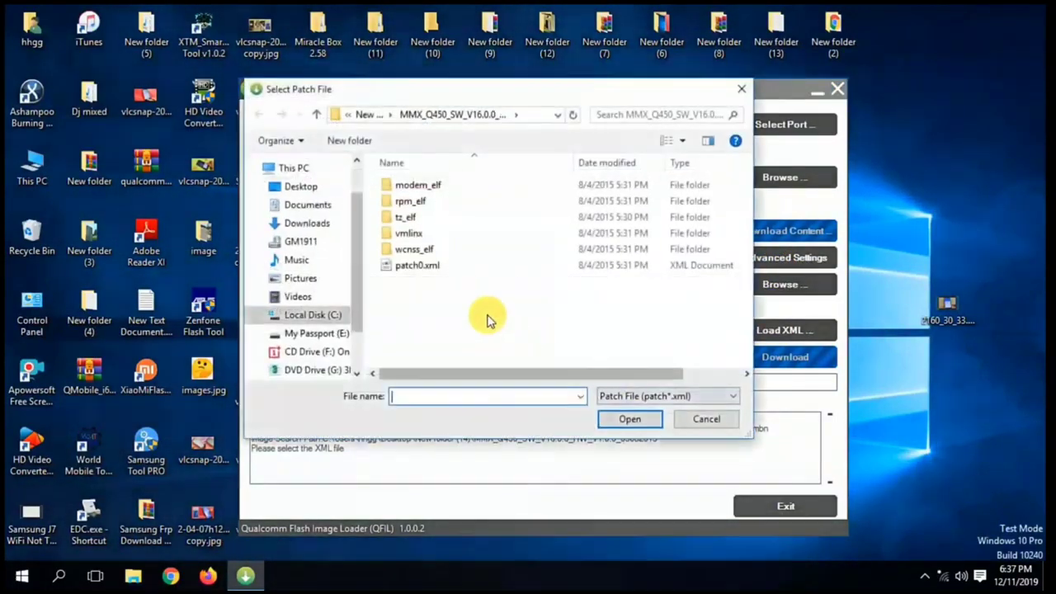
click(427, 268)
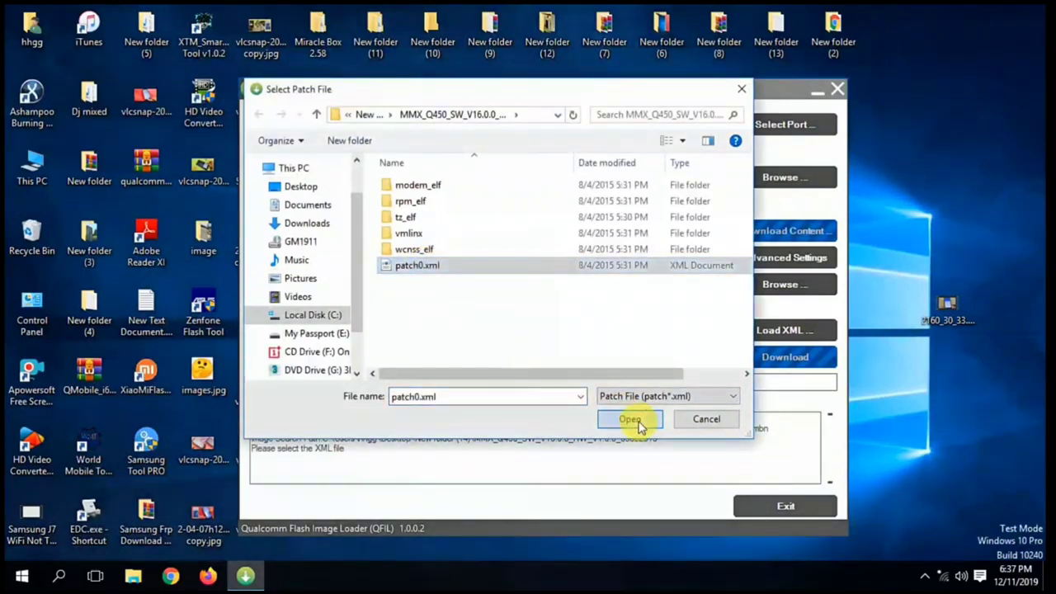
click(633, 422)
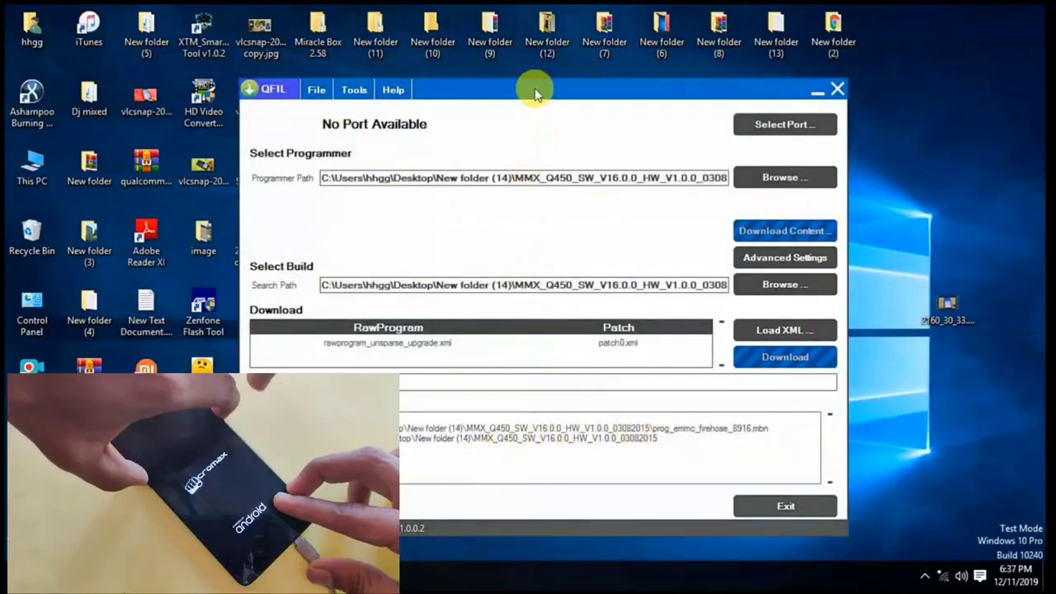
With the phone connected on the Qualcomm HS-USB QDLoader 9008 (COM3) port, start the firmware download.
drag(536, 87, 529, 74)
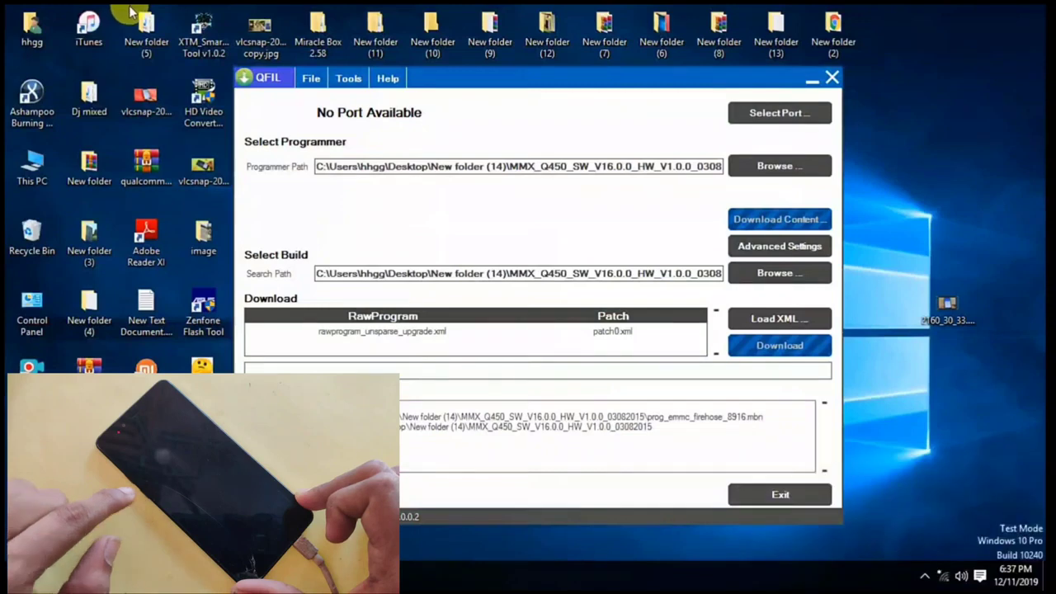
drag(495, 77, 500, 73)
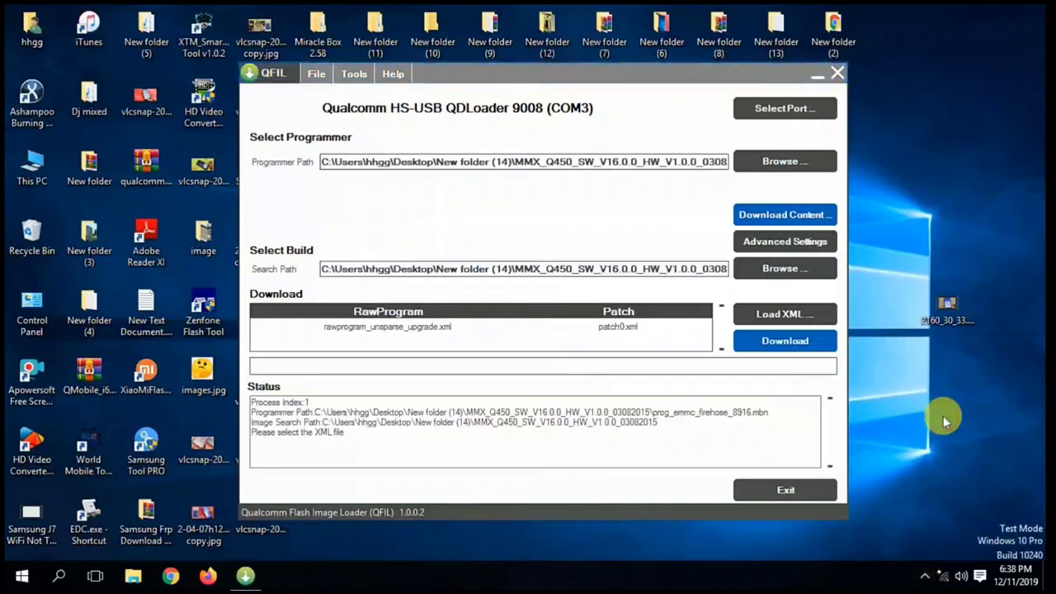
click(780, 344)
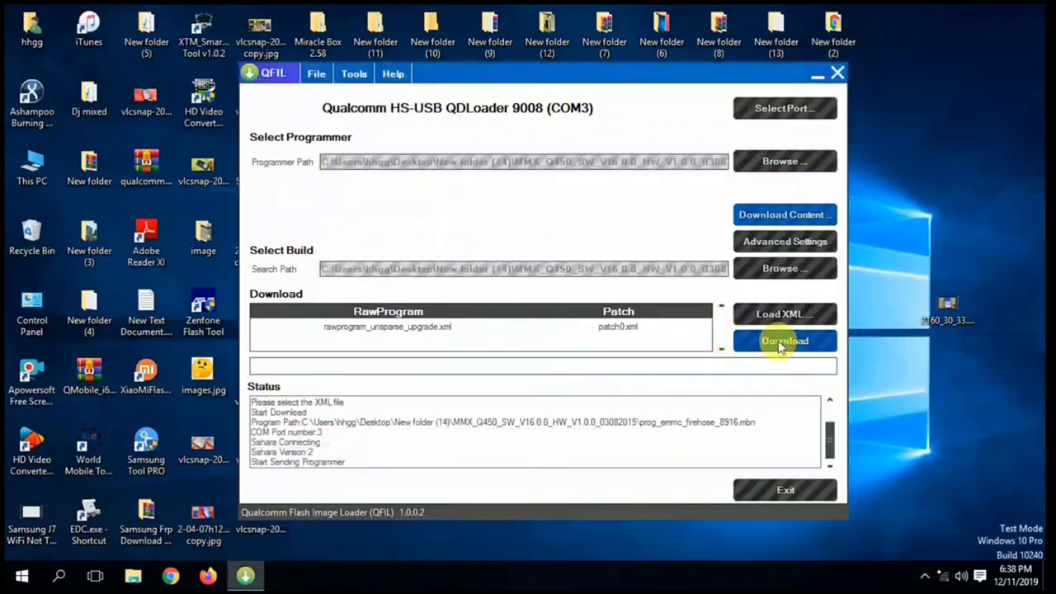